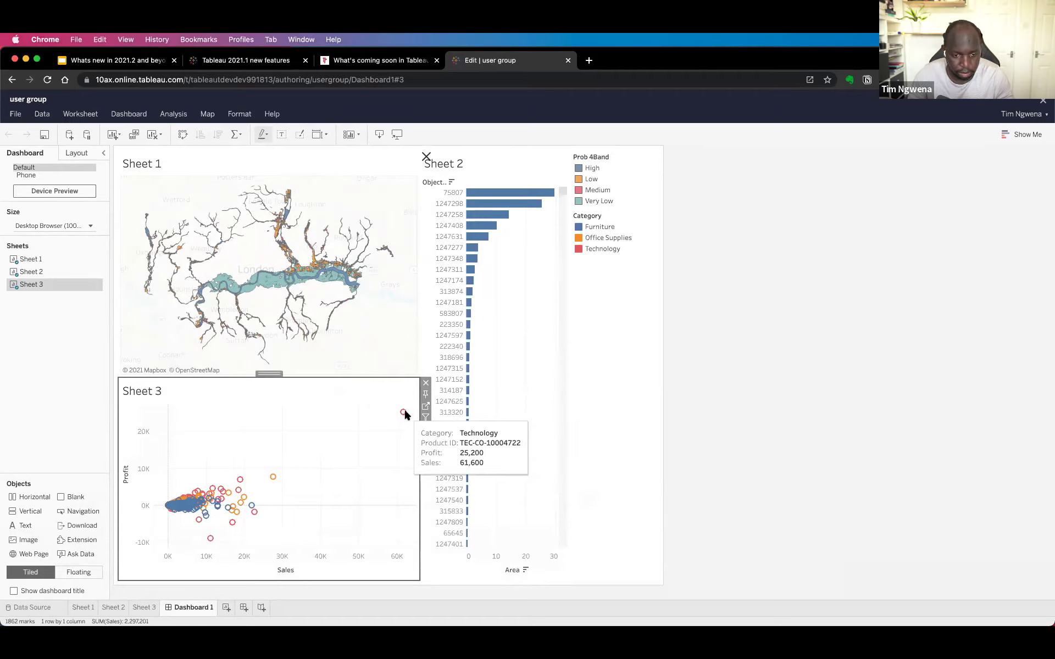
Run Explain Data on the outlying Technology mark TEC-CO-10004722 in the Sheet 3 scatter plot
{"action": "left_click", "coordinate": [403, 413]}
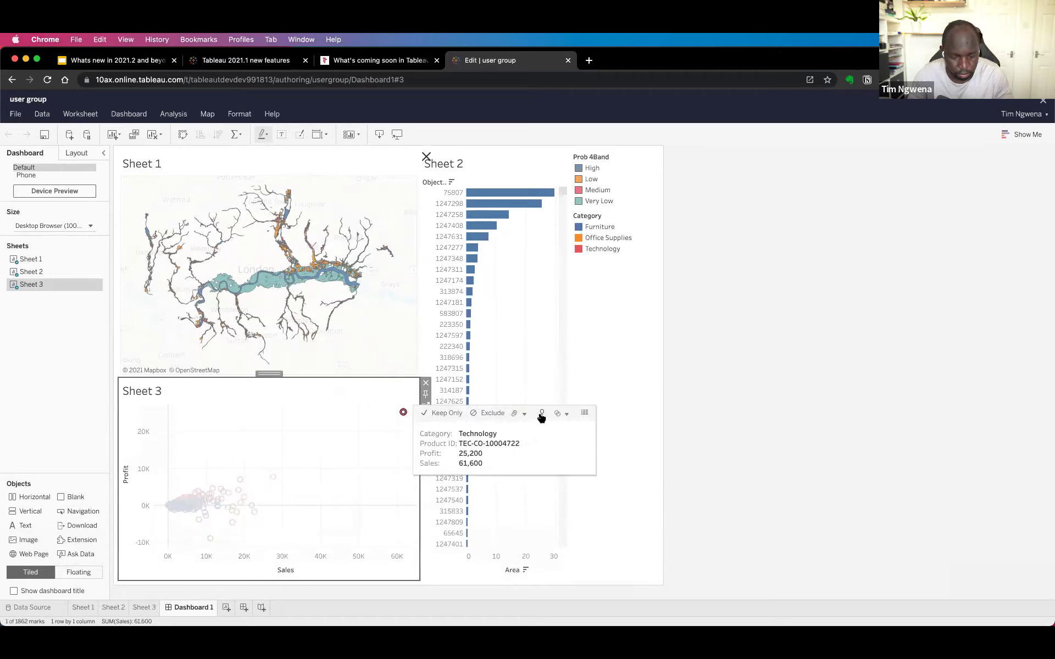
{"action": "key", "text": "ctrl+a"}
{"action": "left_click_drag", "start_coordinate": [432, 432], "coordinate": [535, 417]}
{"action": "key", "text": "Escape"}
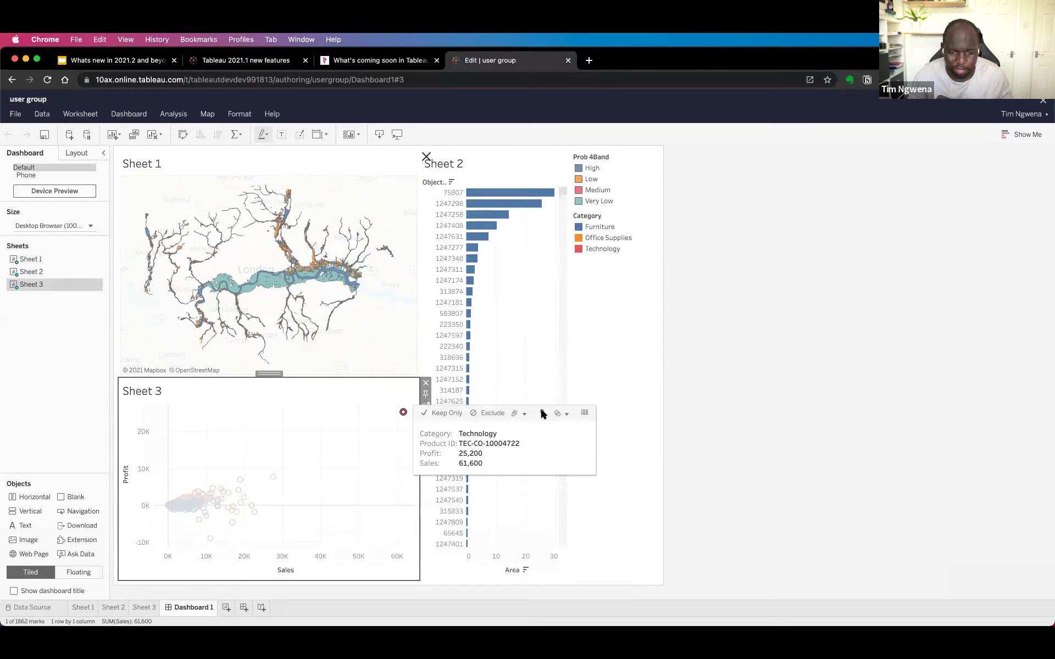
{"action": "left_click", "coordinate": [542, 412]}
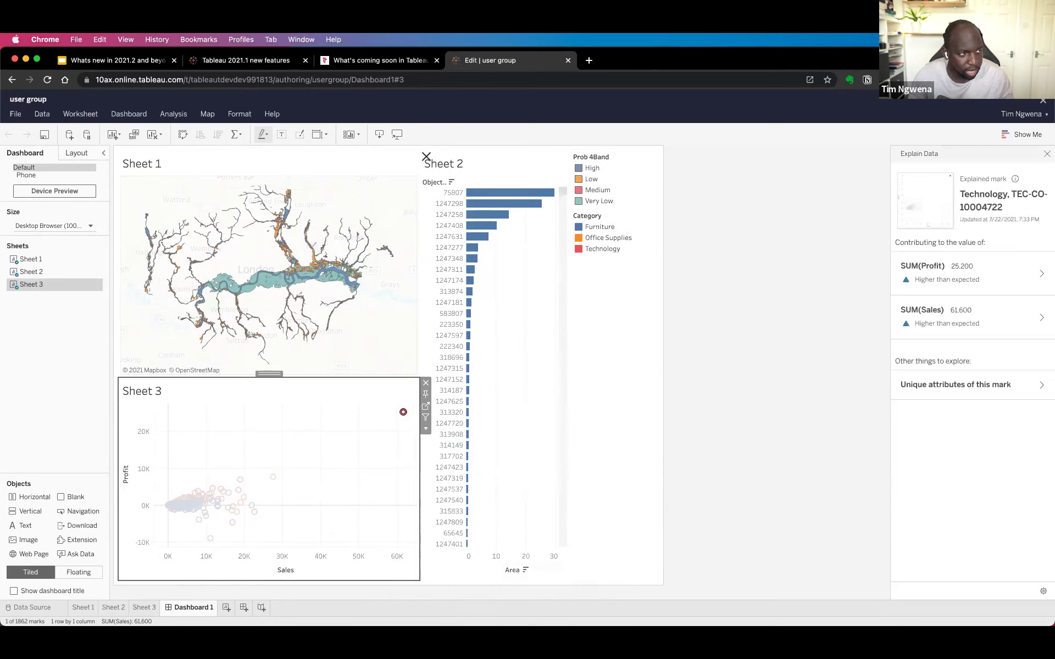
{"action": "key", "text": "ctrl+a"}
{"action": "left_click_drag", "start_coordinate": [679, 263], "coordinate": [880, 268]}
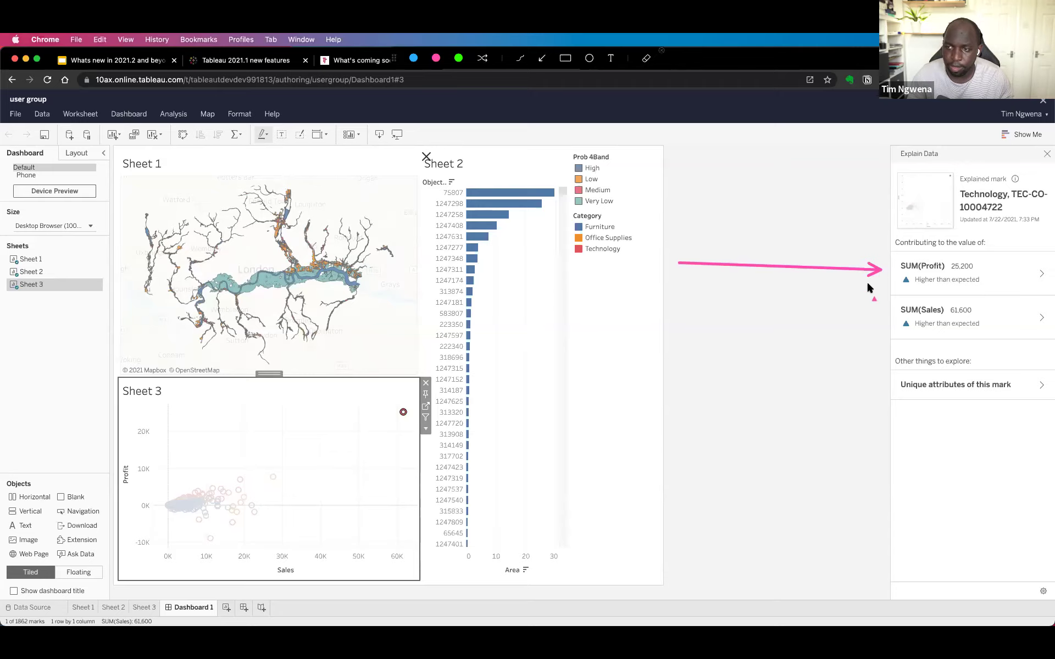
{"action": "key", "text": "Escape"}
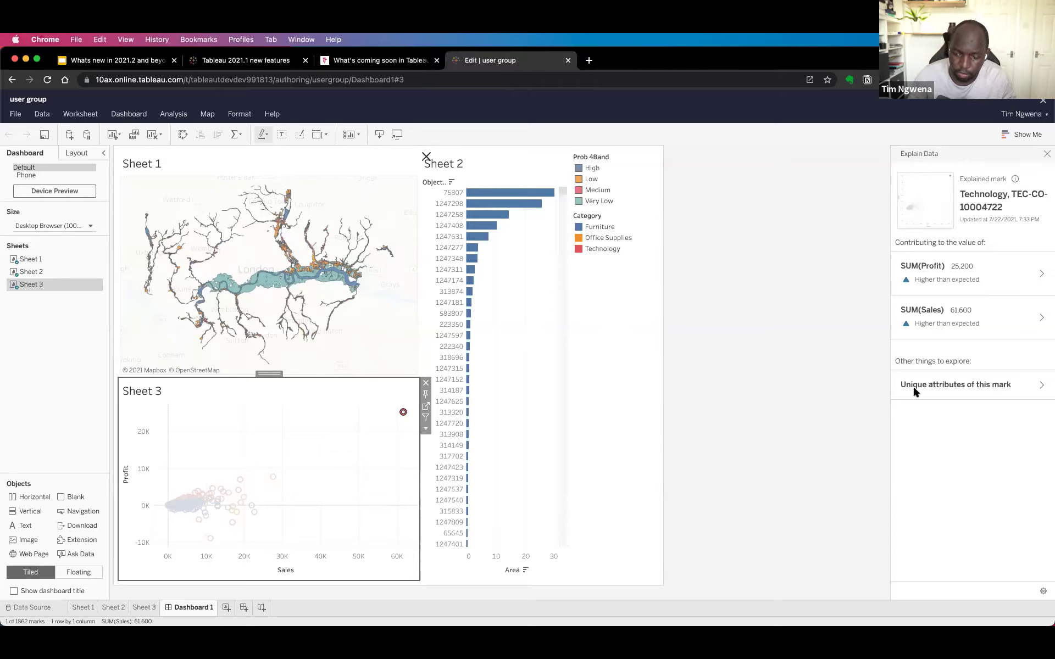
Open the Explain Data settings and review the include options for the Category field and the available explanation types
{"action": "key", "text": "ctrl+shift+a"}
{"action": "mouse_move", "coordinate": [848, 444]}
{"action": "left_mouse_down"}
{"action": "mouse_move", "coordinate": [981, 557]}
{"action": "mouse_move", "coordinate": [1031, 581]}
{"action": "left_mouse_up"}
{"action": "key", "text": "Escape"}
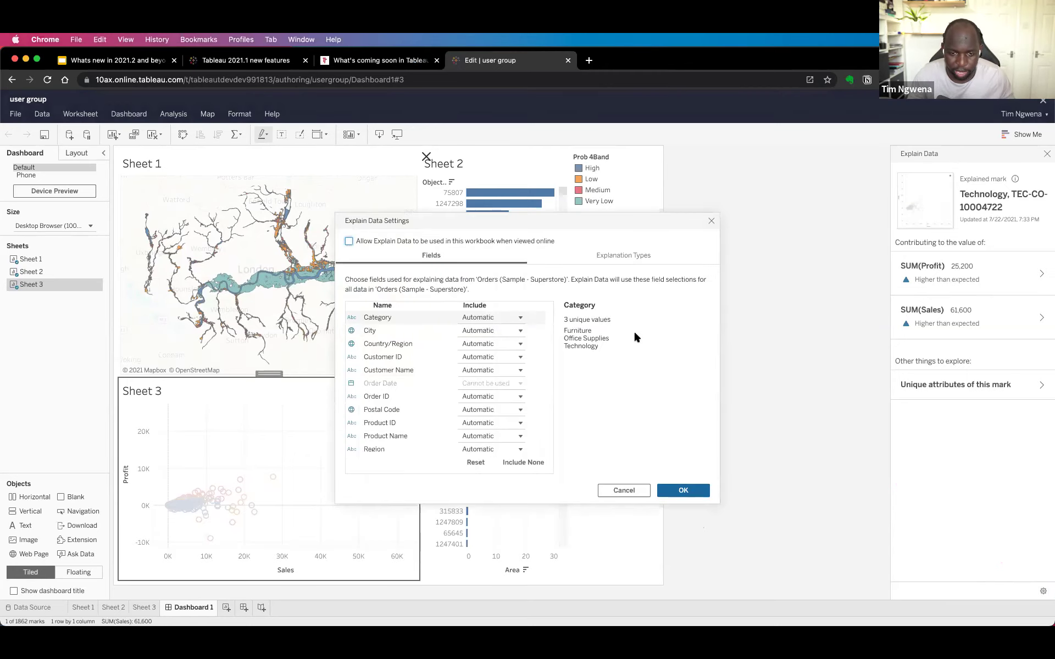
{"action": "key", "text": "ctrl+a"}
{"action": "left_click_drag", "start_coordinate": [618, 387], "coordinate": [348, 246]}
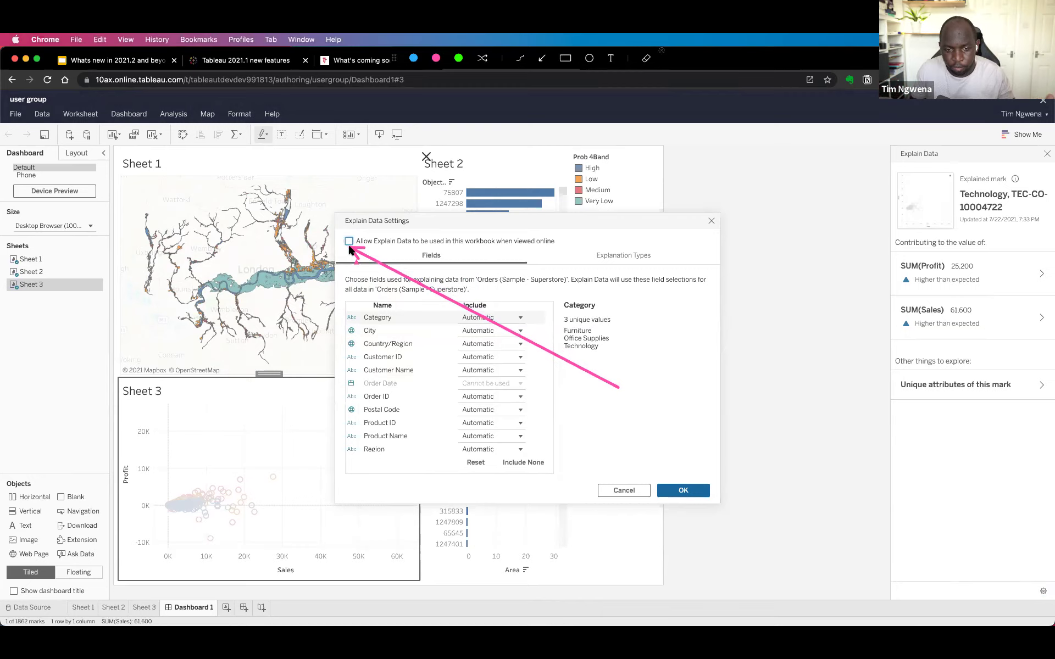
{"action": "key", "text": "Escape"}
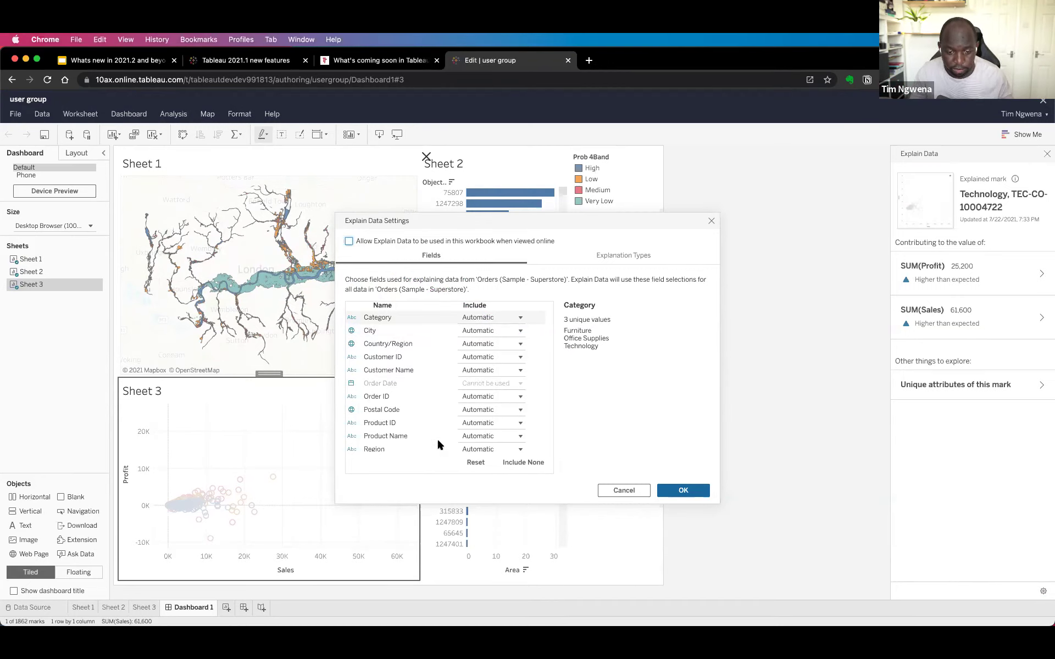
{"action": "left_click", "coordinate": [519, 318]}
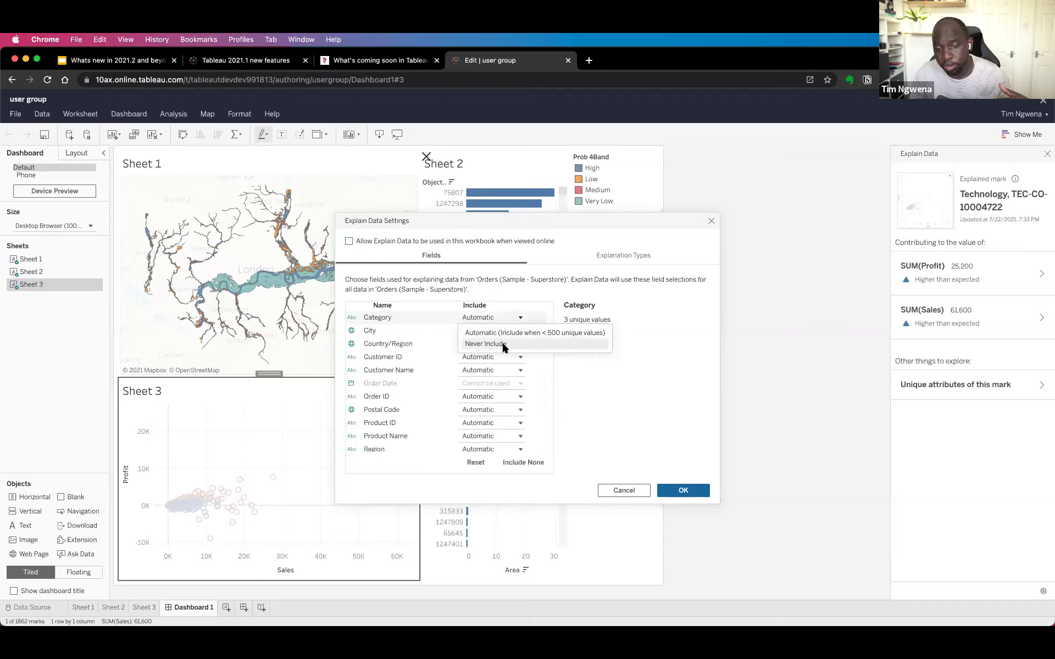
{"action": "left_click", "coordinate": [674, 378]}
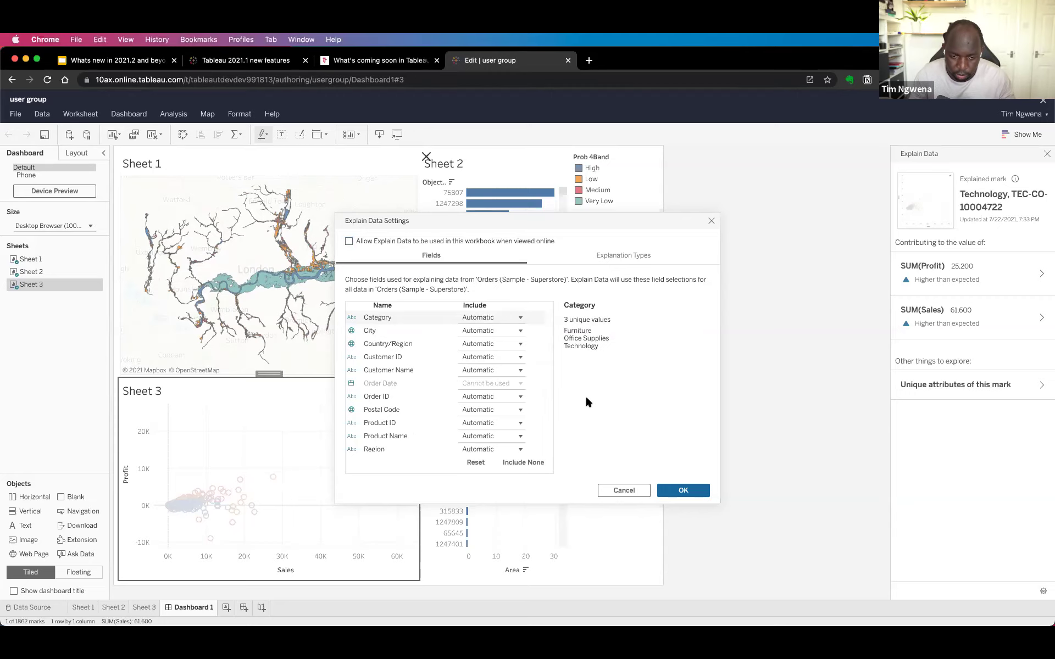
{"action": "left_click", "coordinate": [637, 256]}
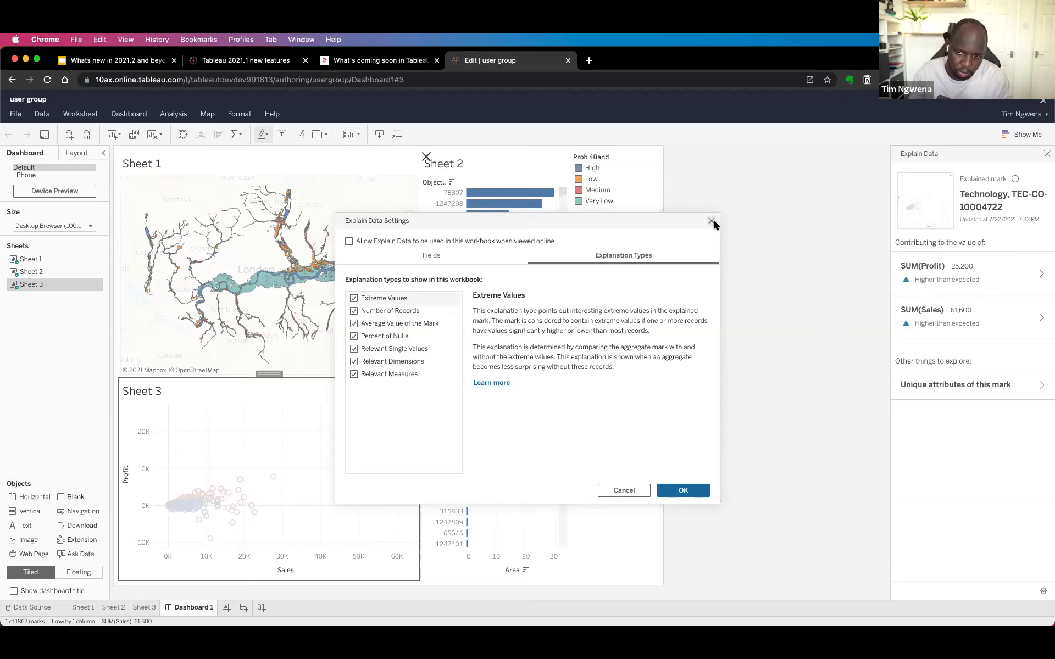
Allow Explain Data to be used in this workbook when viewed online and apply the settings
{"action": "left_click", "coordinate": [349, 241]}
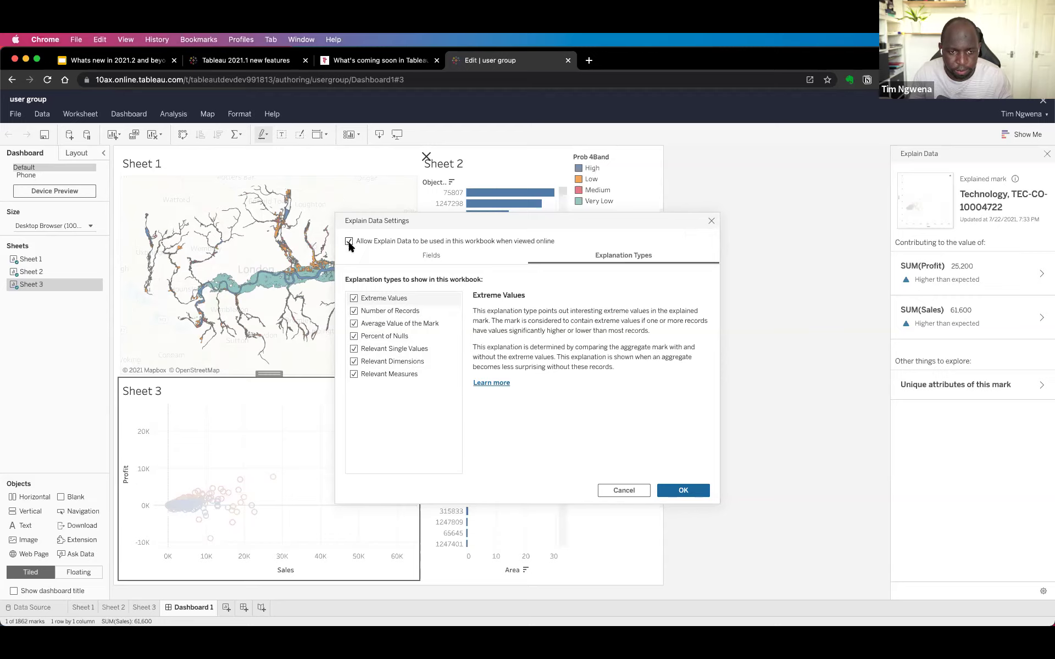
{"action": "key", "text": "ctrl+alt+a"}
{"action": "left_click_drag", "start_coordinate": [486, 322], "coordinate": [351, 249]}
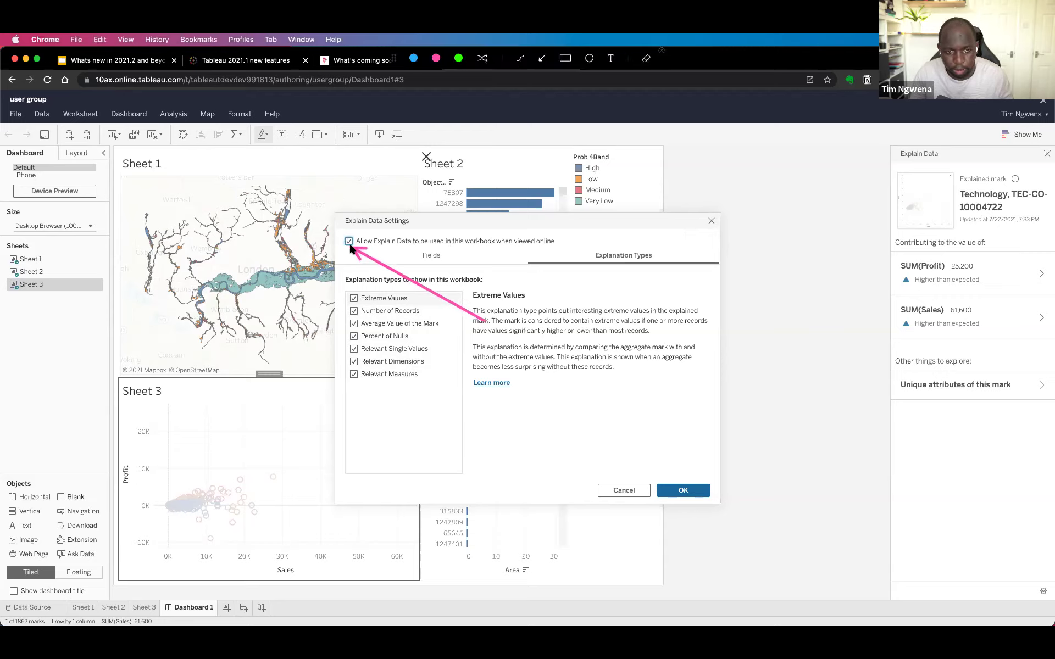
{"action": "key", "text": "Escape"}
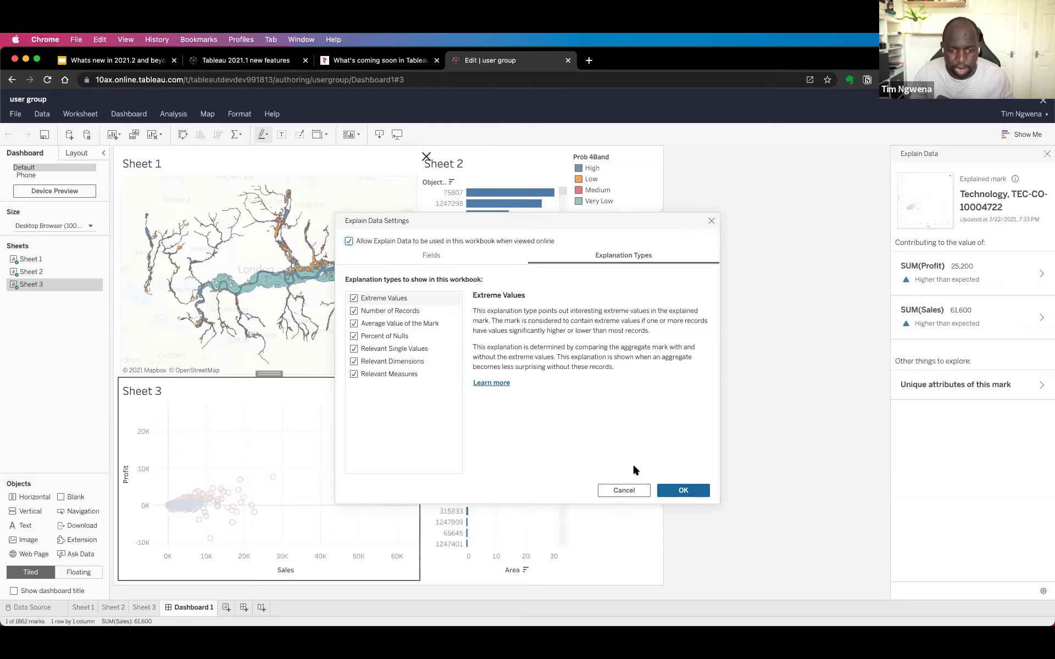
{"action": "left_click", "coordinate": [675, 491]}
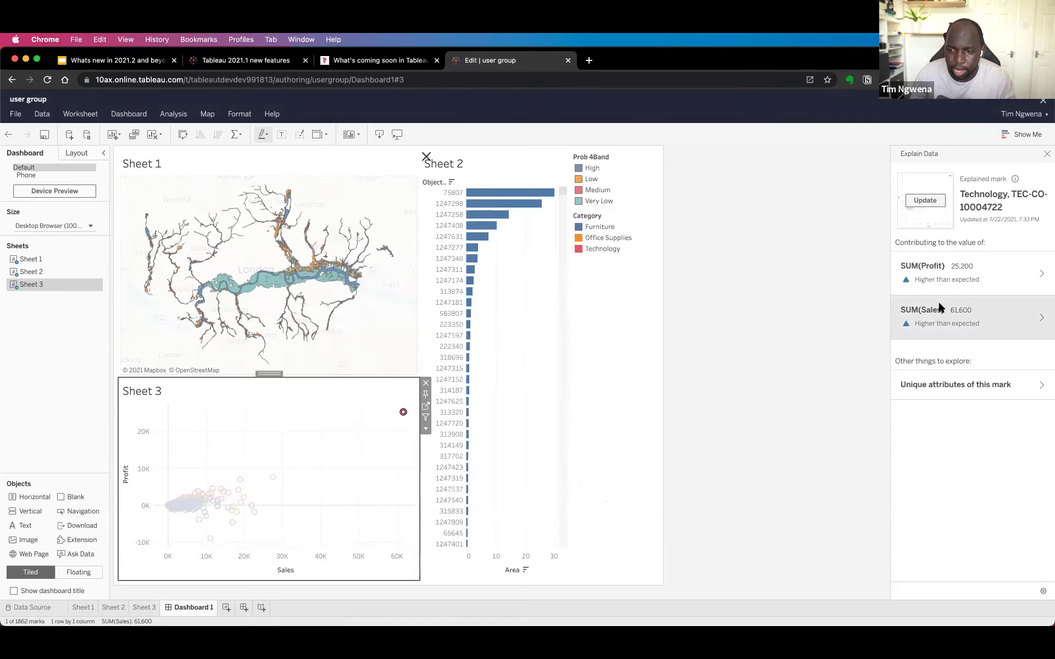
{"action": "key", "text": "ctrl+shift+a"}
{"action": "mouse_move", "coordinate": [803, 235]}
{"action": "left_mouse_down"}
{"action": "mouse_move", "coordinate": [882, 269]}
{"action": "mouse_move", "coordinate": [902, 312]}
{"action": "left_mouse_up"}
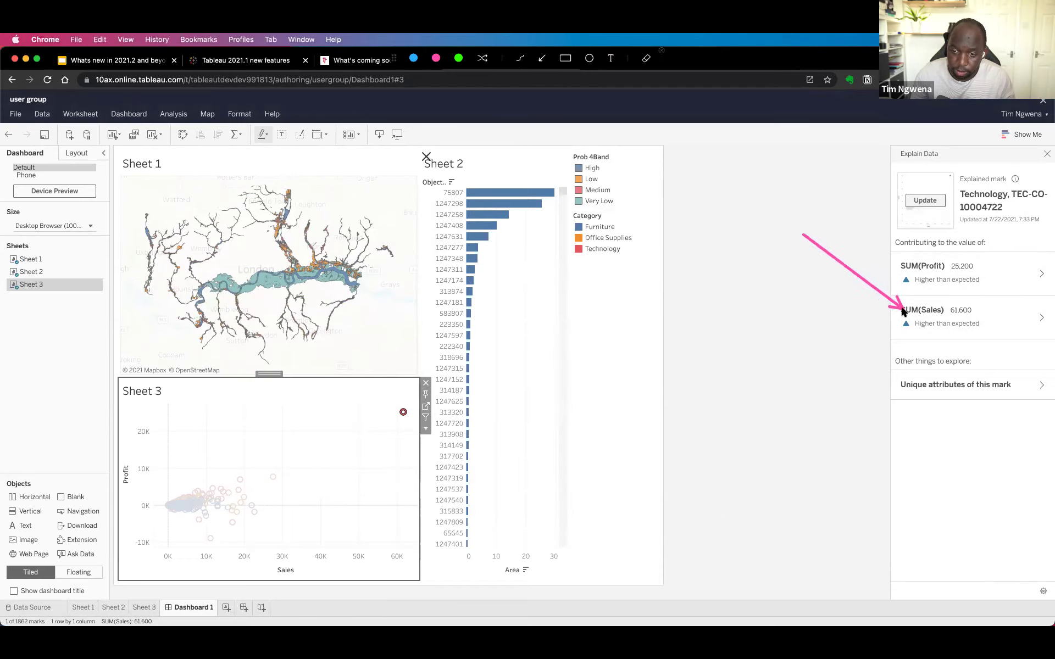
{"action": "left_click_drag", "start_coordinate": [784, 245], "coordinate": [519, 352]}
{"action": "left_click_drag", "start_coordinate": [462, 386], "coordinate": [407, 410]}
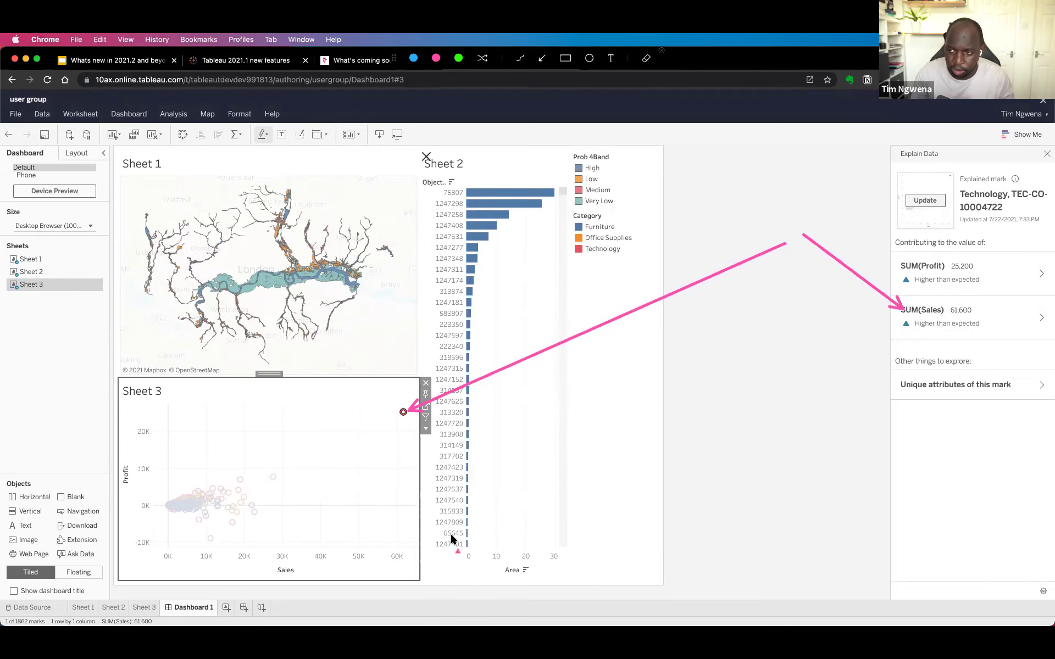
{"action": "key", "text": "Escape"}
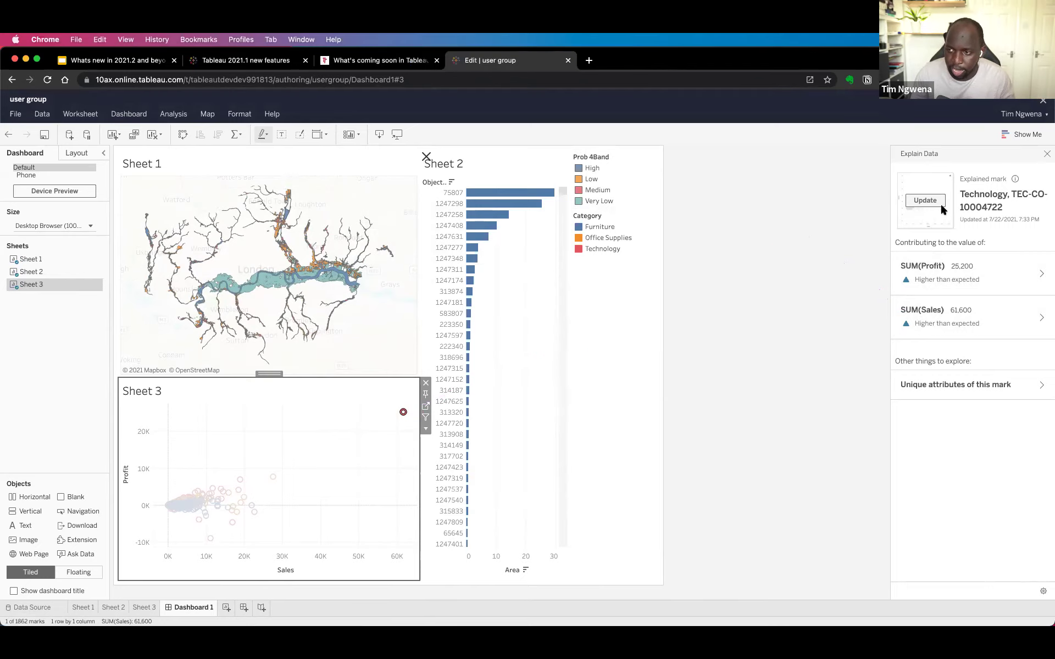
Save the workbook and exit editing to the published view of Dashboard 1
{"action": "left_click", "coordinate": [1046, 156]}
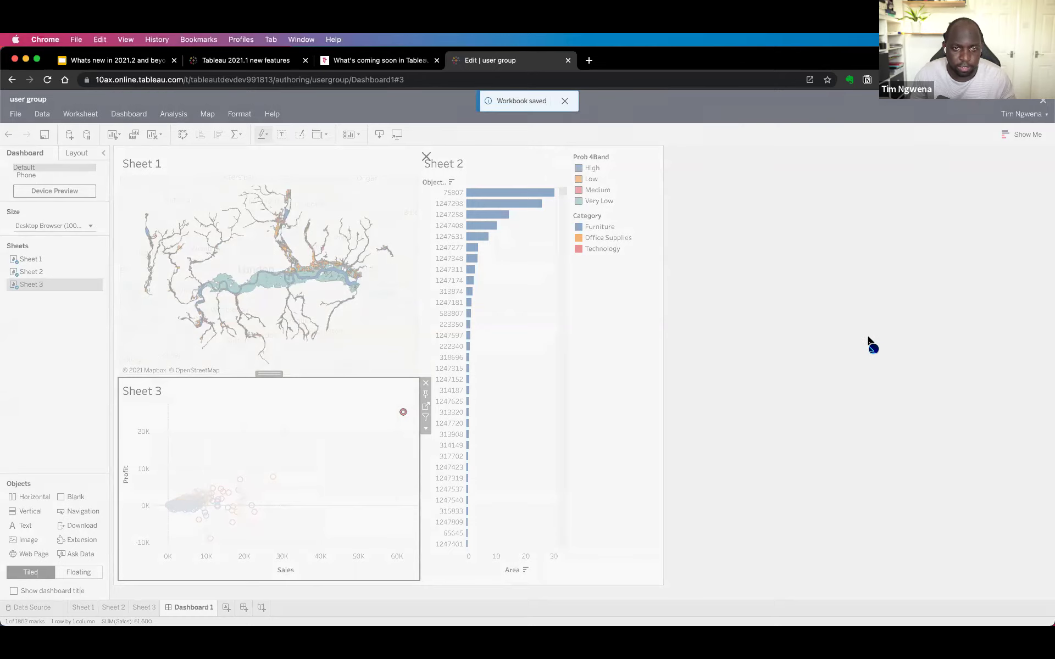
{"action": "left_click", "coordinate": [564, 101]}
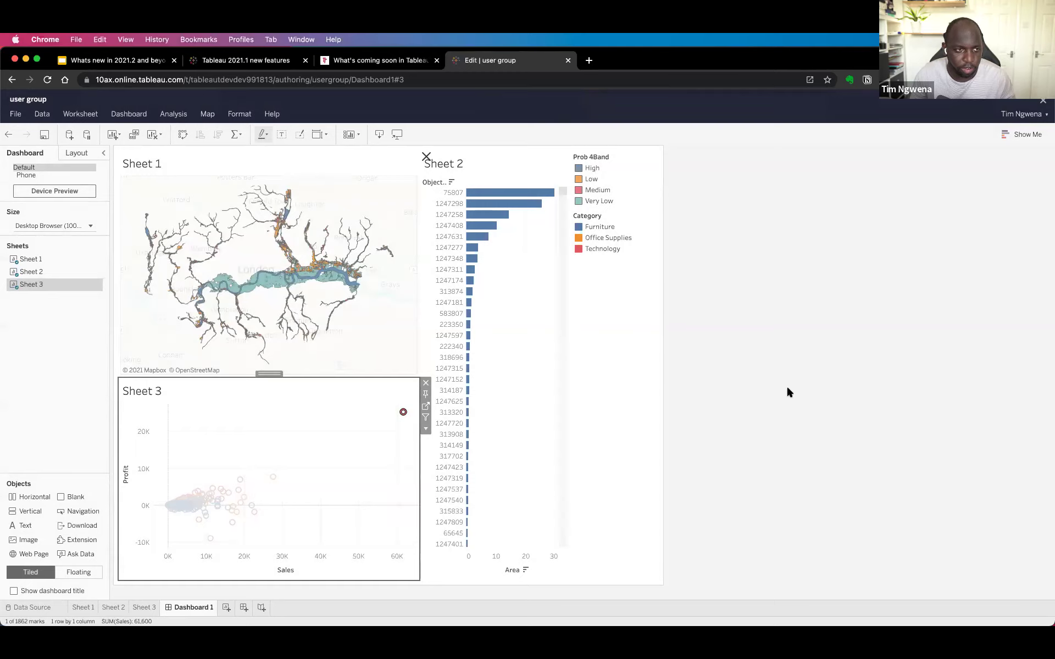
{"action": "left_click", "coordinate": [1042, 101]}
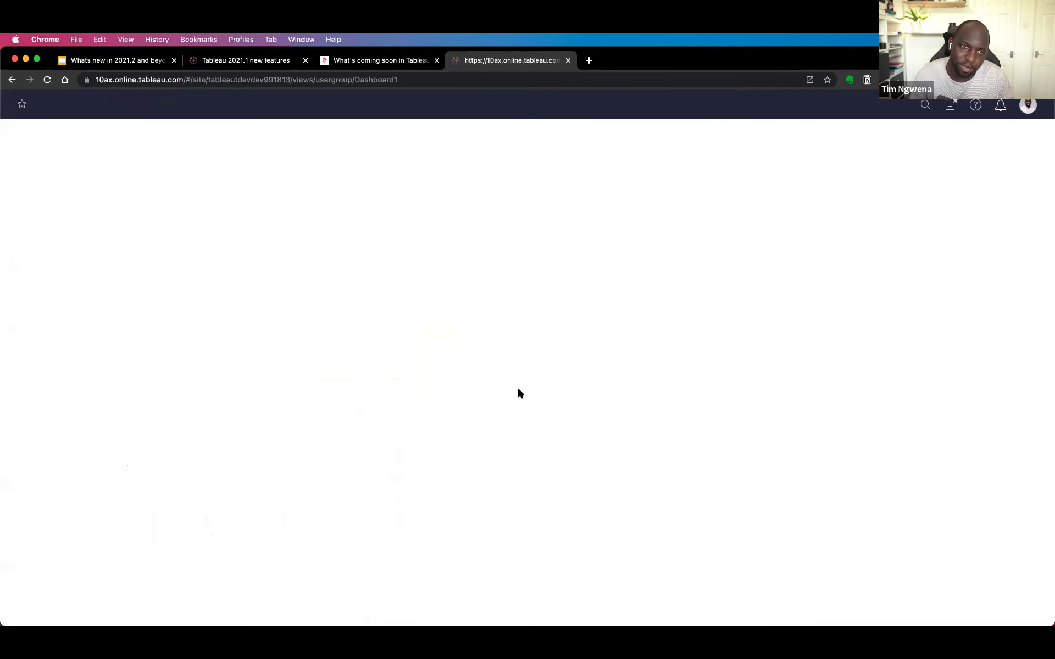
{"action": "left_click", "coordinate": [520, 378]}
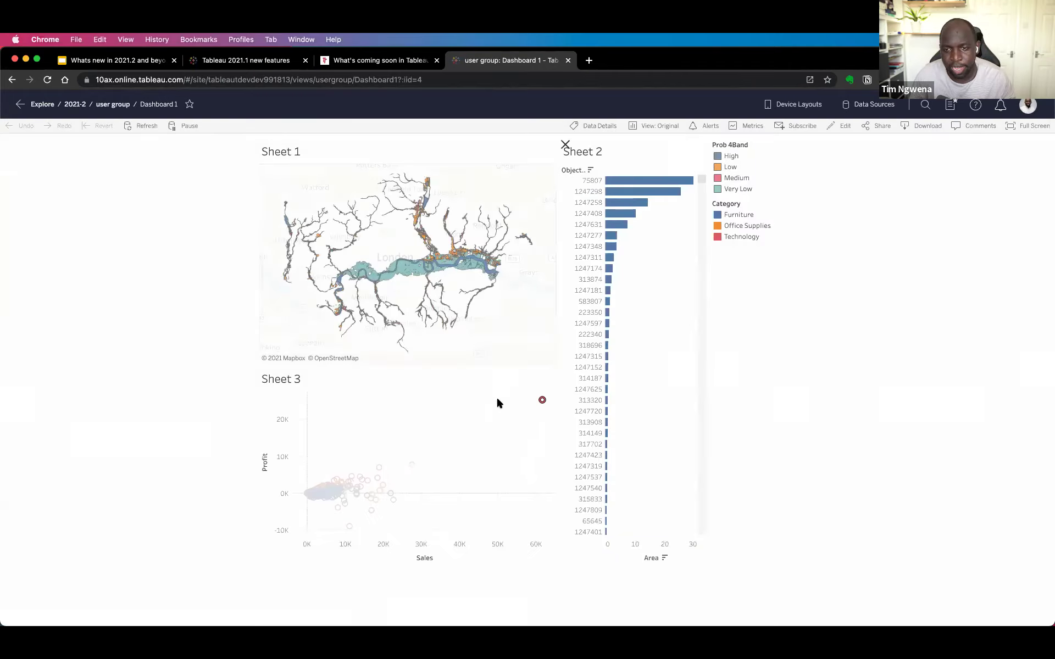
Run Explain Data on the Technology mark TEC-CO-10004722 in Sheet 3 of the published dashboard
{"action": "left_click", "coordinate": [542, 401]}
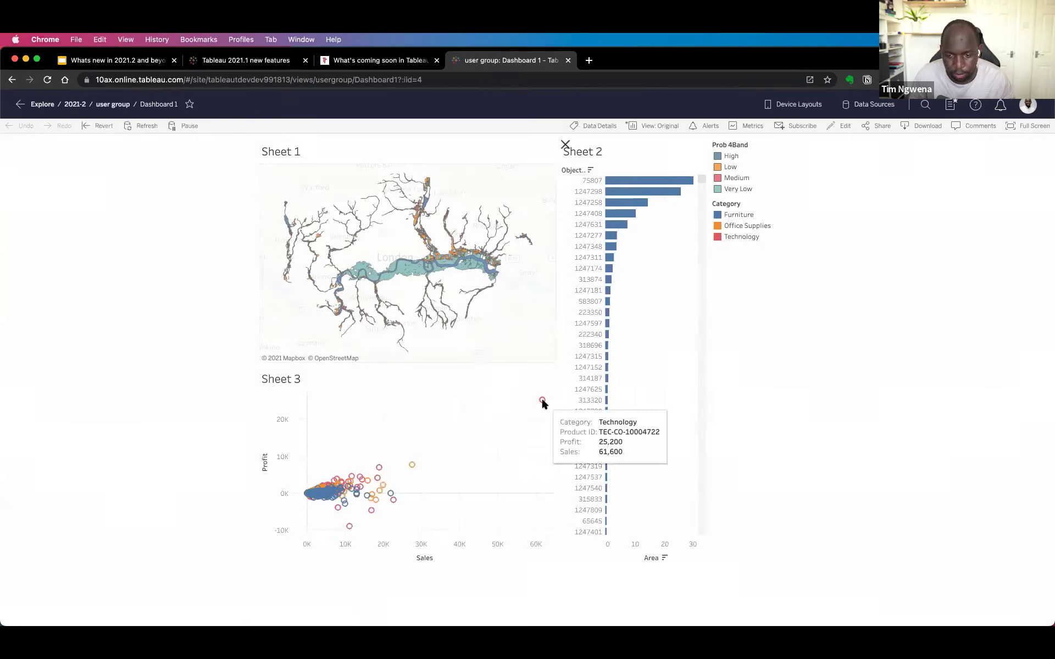
{"action": "left_click", "coordinate": [543, 401]}
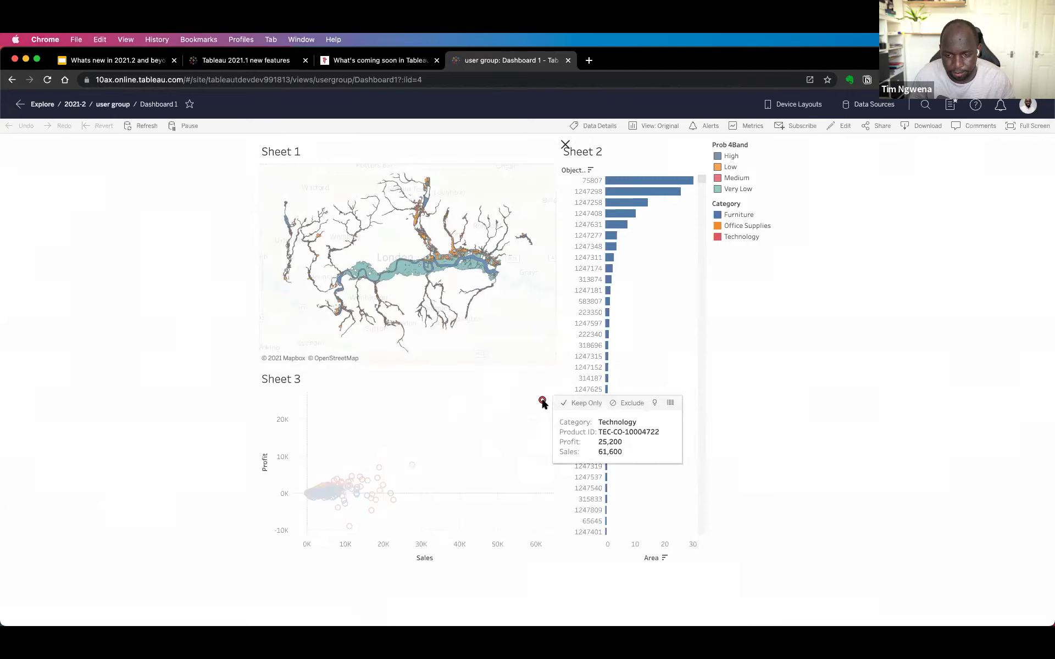
{"action": "key", "text": "ctrl+a"}
{"action": "left_click_drag", "start_coordinate": [567, 432], "coordinate": [644, 405]}
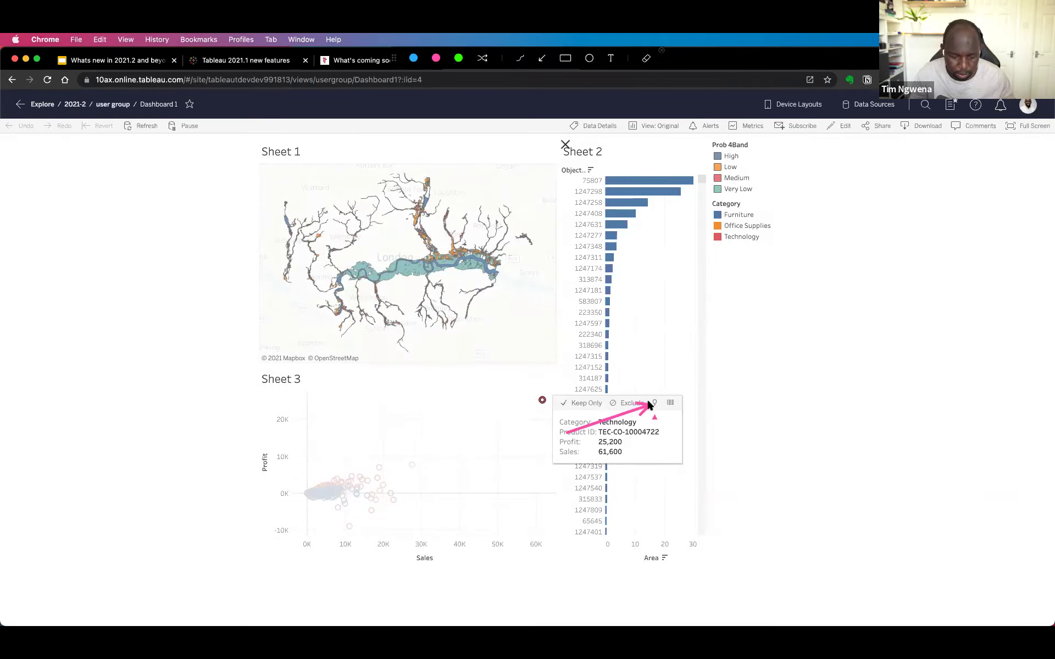
{"action": "key", "text": "Escape"}
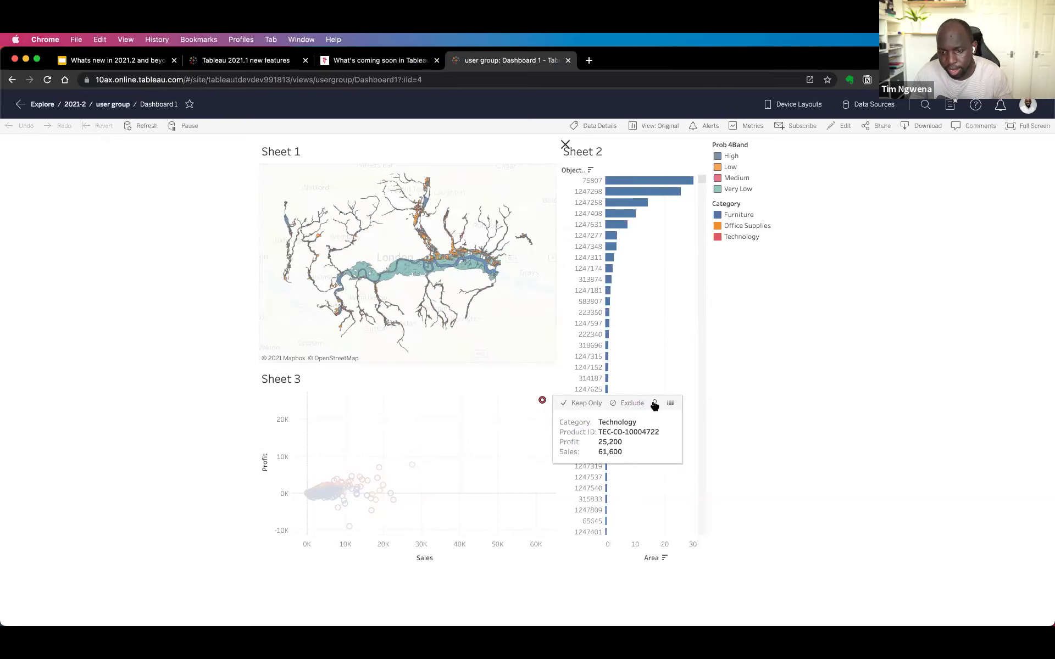
{"action": "left_click", "coordinate": [654, 404]}
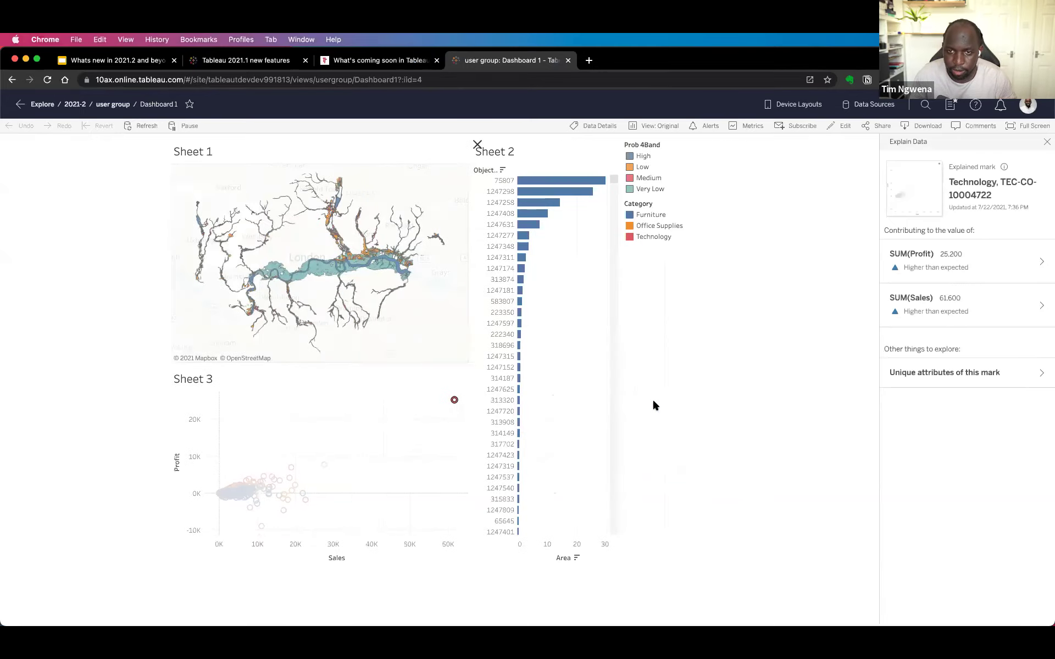
{"action": "key", "text": "super+shift+a"}
{"action": "left_click_drag", "start_coordinate": [660, 324], "coordinate": [885, 331]}
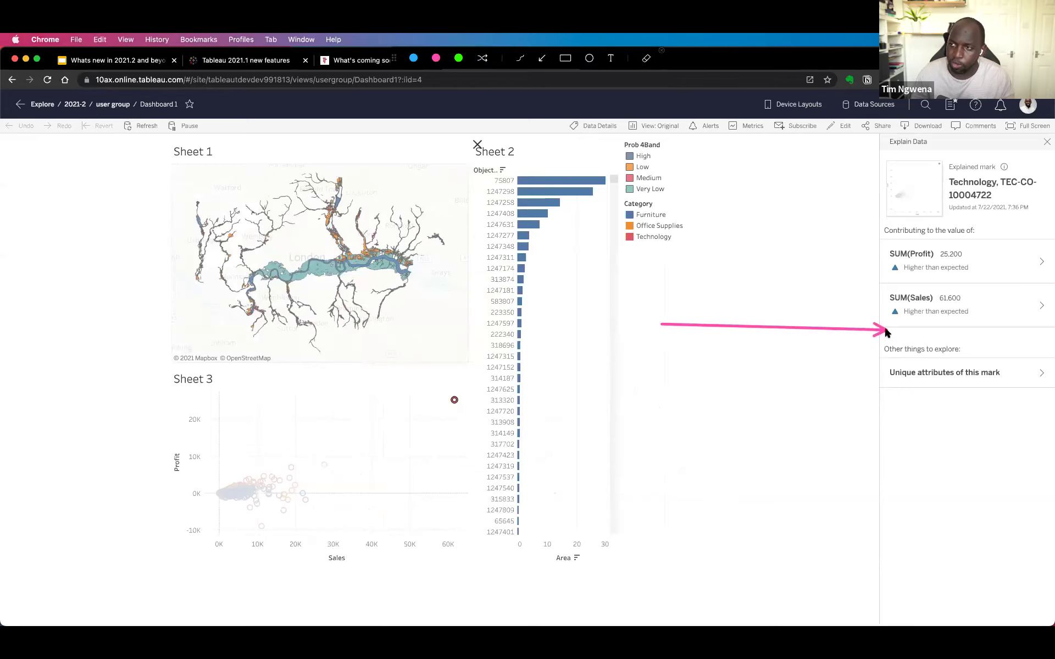